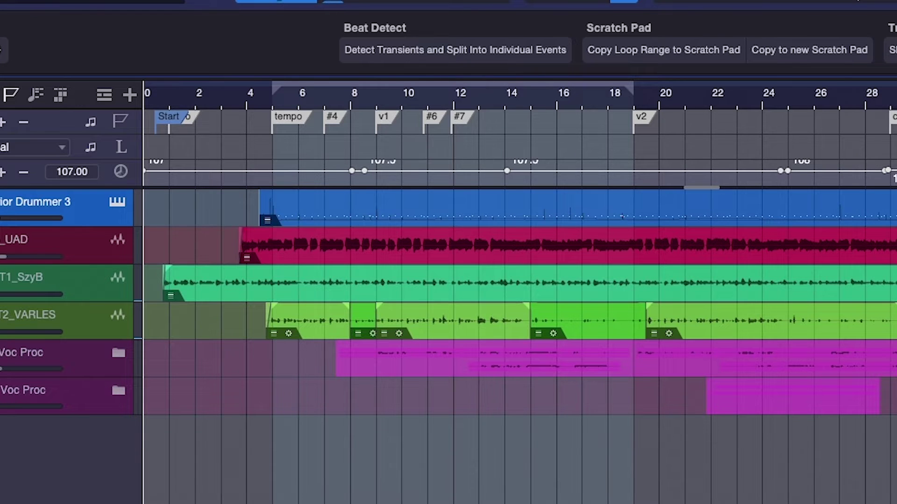
Open the empty Lyrics Display from the Lyrics track button and drag the panel left.
left_click(118, 146)
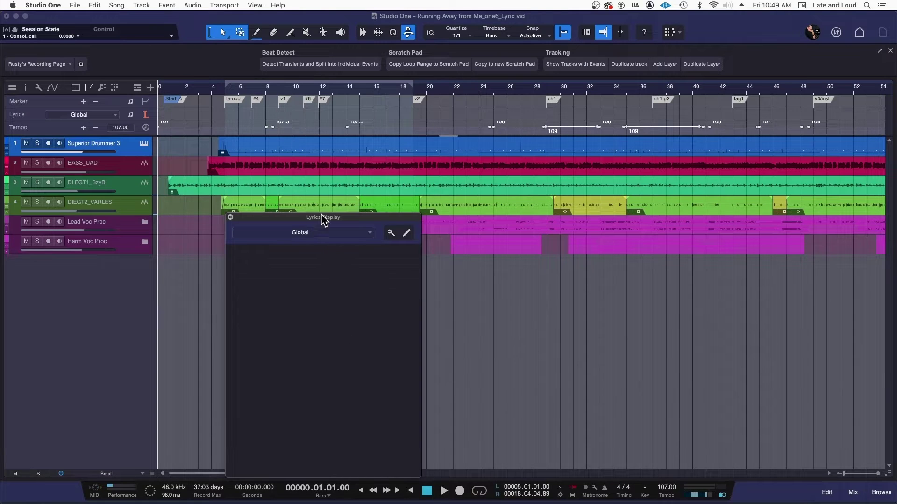
mouse_move(355, 216)
left_mouse_down()
mouse_move(241, 207)
mouse_move(205, 224)
mouse_move(271, 216)
left_mouse_up()
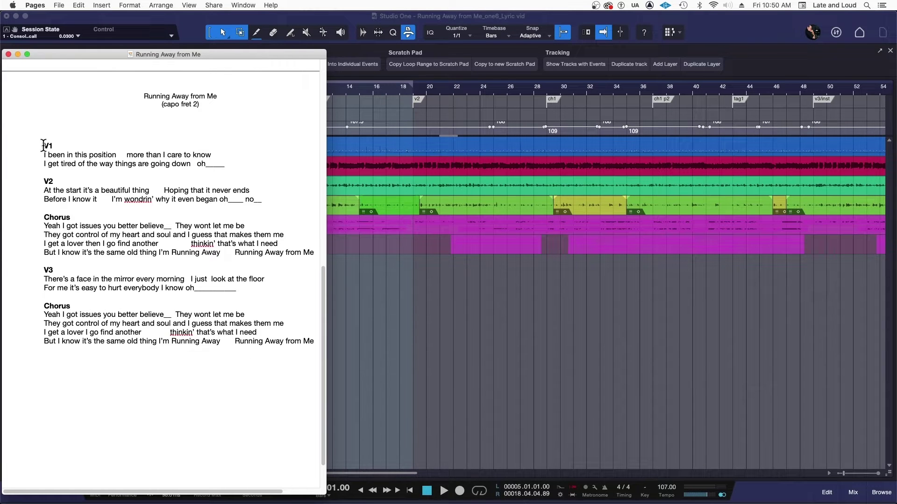
Select and copy the Pages lyrics from V1 through the last chorus line, then return to Studio One.
left_click_drag(43, 146, 289, 351)
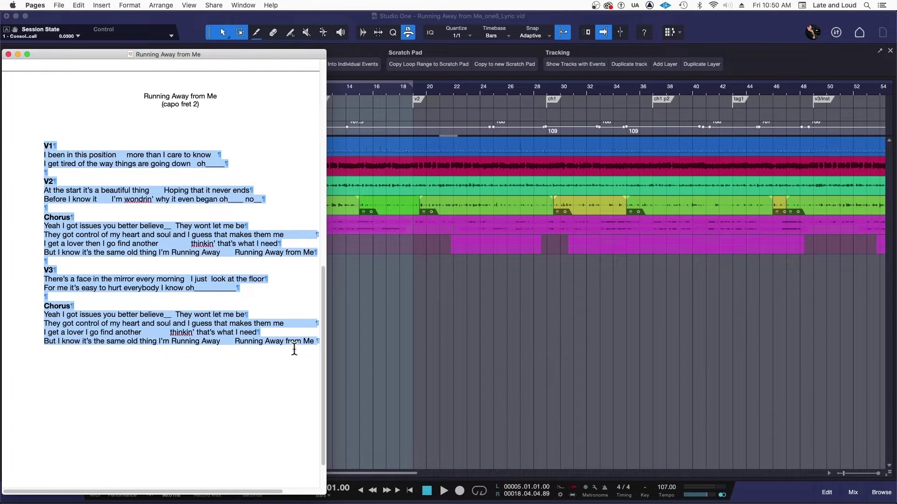
left_click(79, 4)
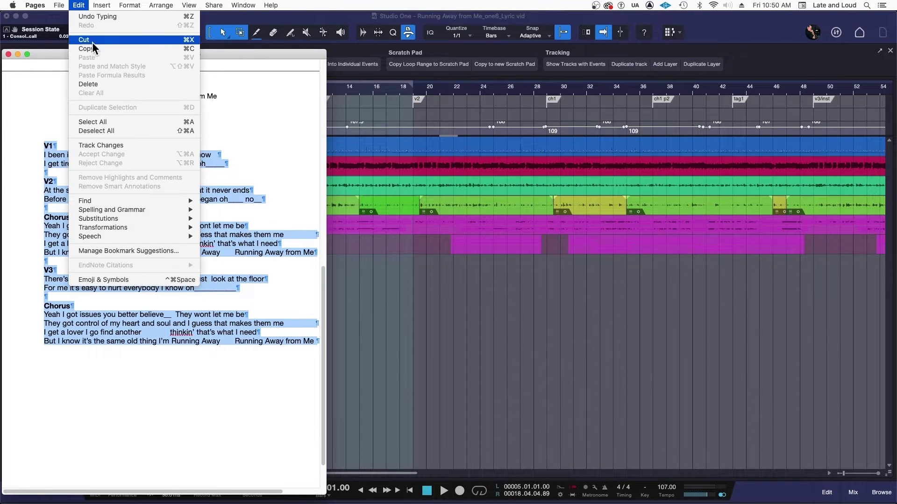
left_click(94, 47)
key("super+Tab")
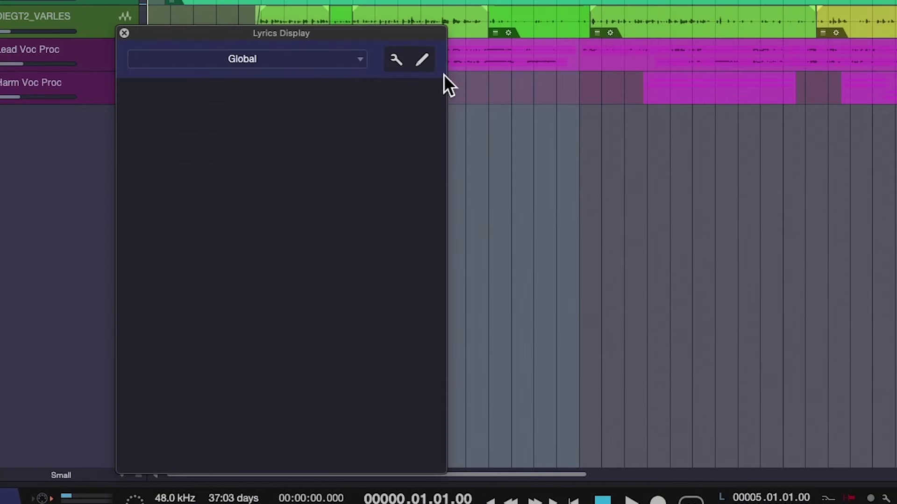
Paste the copied lyrics into the Lyrics Display with lyric editing on.
left_click(423, 60)
left_click(186, 111)
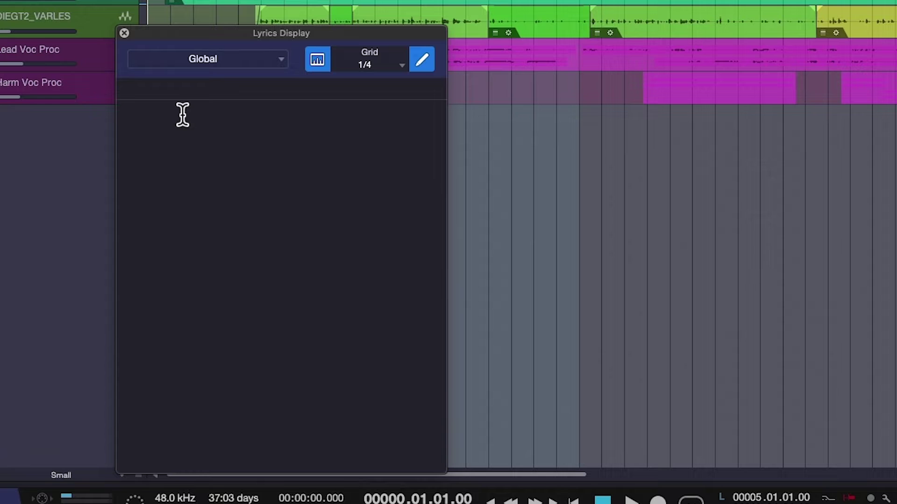
key("super+v")
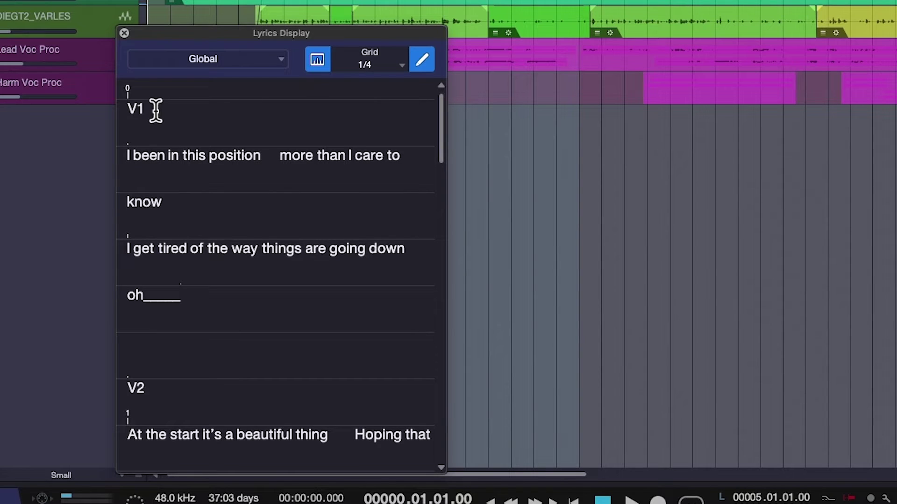
Delete the V1, V2 and Chorus section label lines from the pasted lyrics.
double_click(131, 108)
double_click(140, 388)
key("BackSpace")
key("Return")
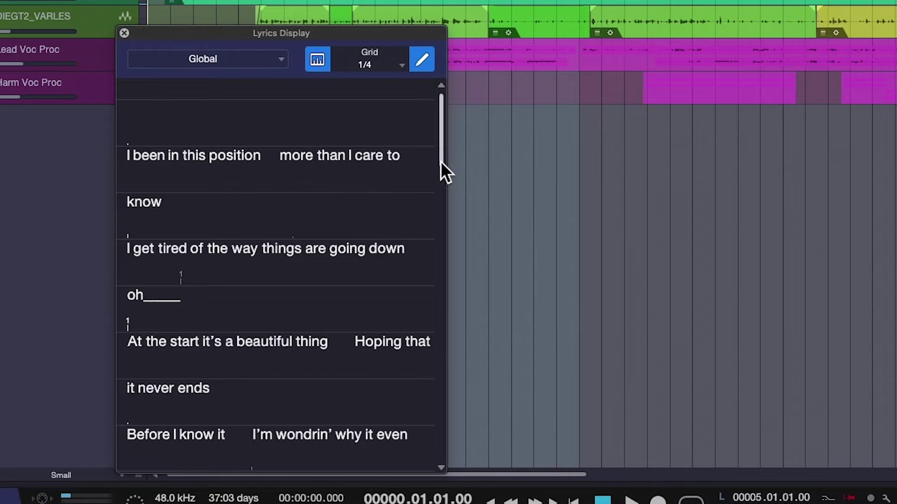
left_click_drag(441, 162, 441, 229)
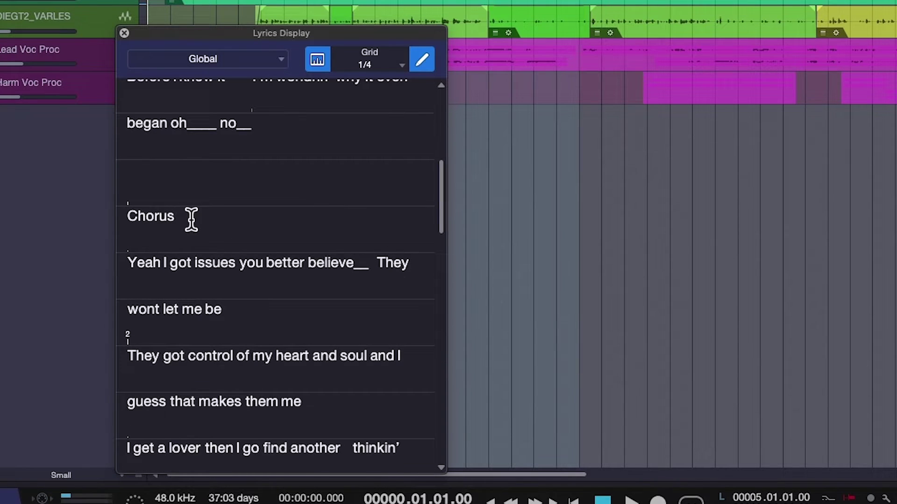
double_click(162, 217)
key("BackSpace")
key("Return")
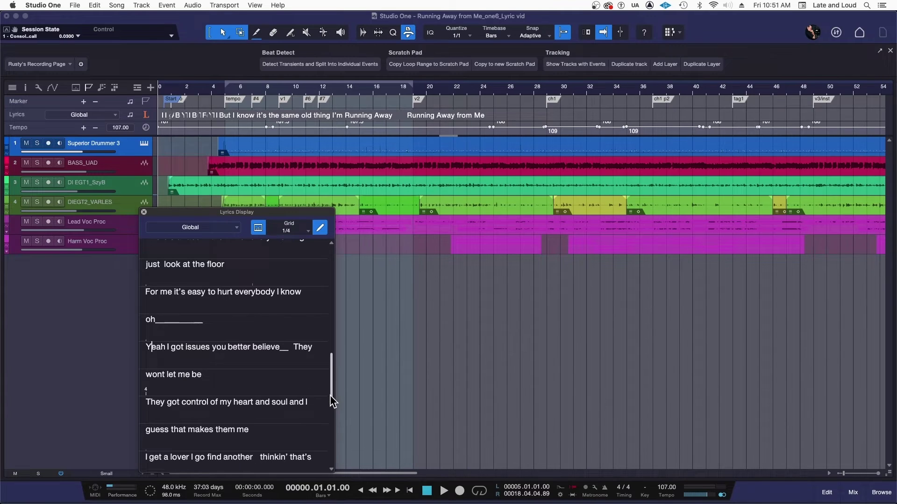
left_click_drag(333, 399, 336, 304)
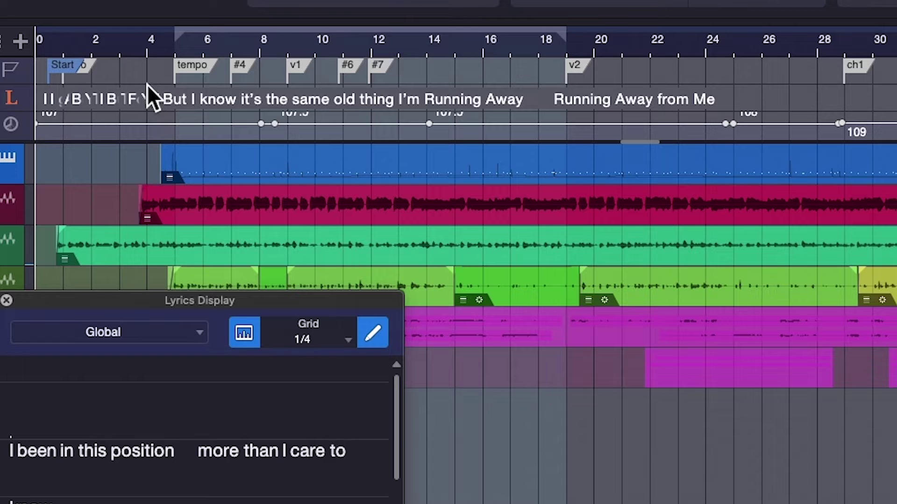
Move the 'I been in this position' lyric event to bar 9 and check it during playback.
key("space")
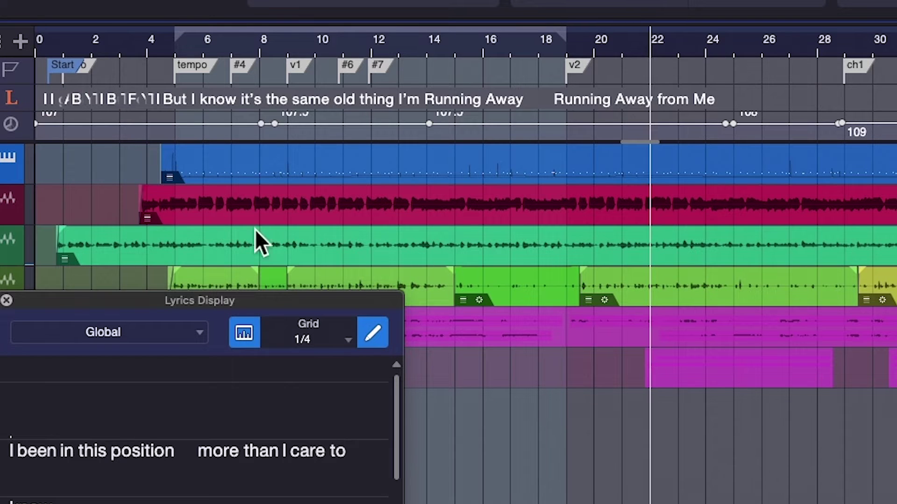
left_click_drag(45, 96, 704, 94)
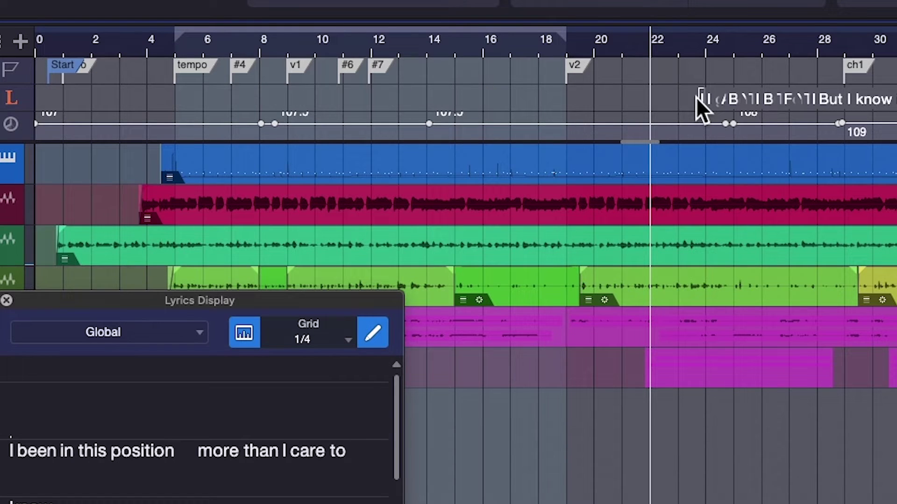
mouse_move(702, 97)
left_mouse_down()
mouse_move(722, 116)
mouse_move(288, 96)
left_mouse_up()
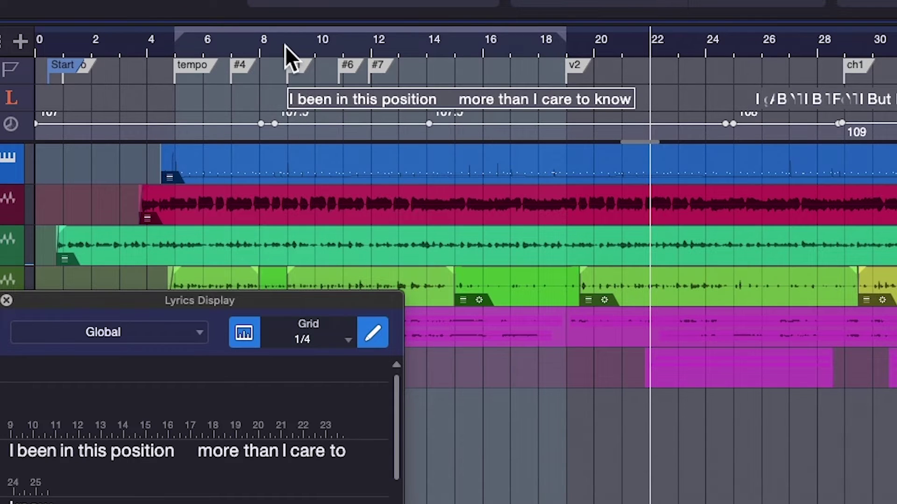
scroll(285, 84, "up", 3)
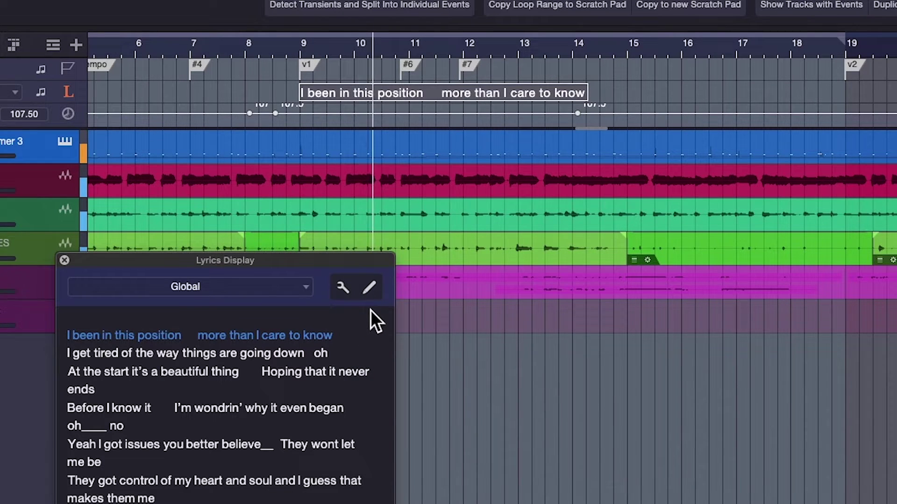
key("space")
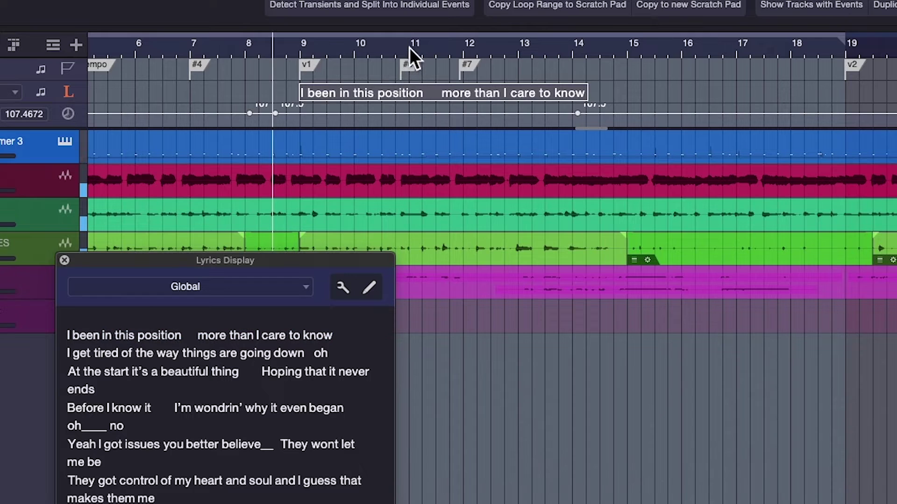
Split 'more than I care to know' onto its own lyric and move it to bar 11.
left_click(409, 47)
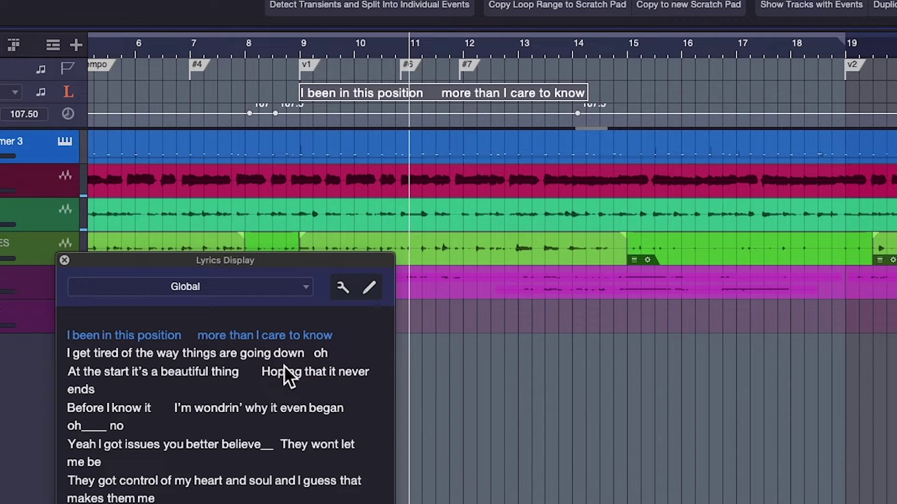
left_click(372, 289)
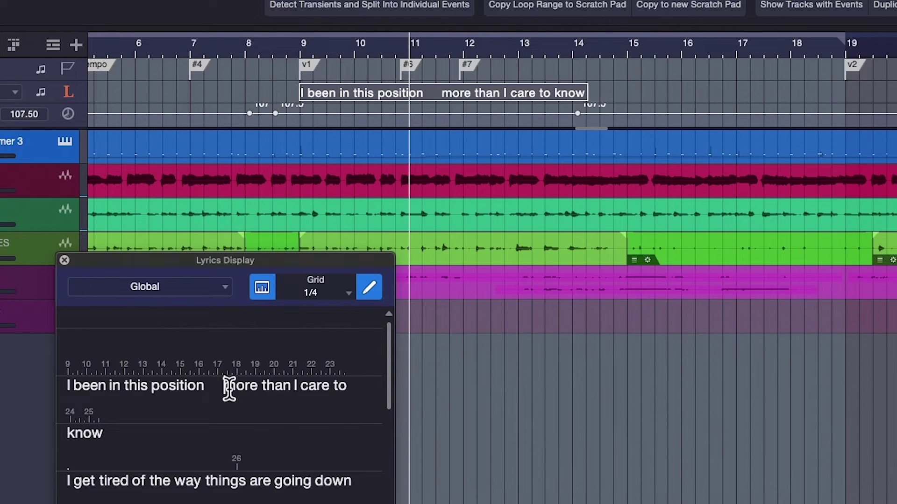
key("Return")
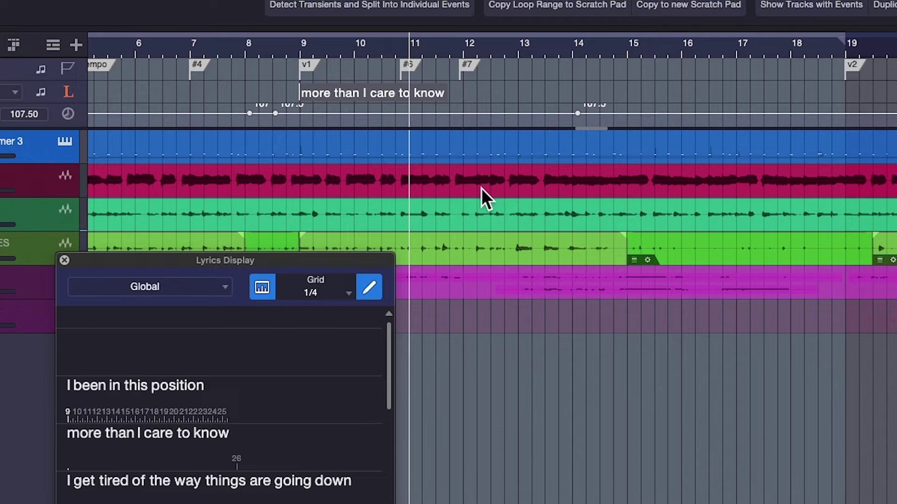
scroll(413, 83, "up", 3)
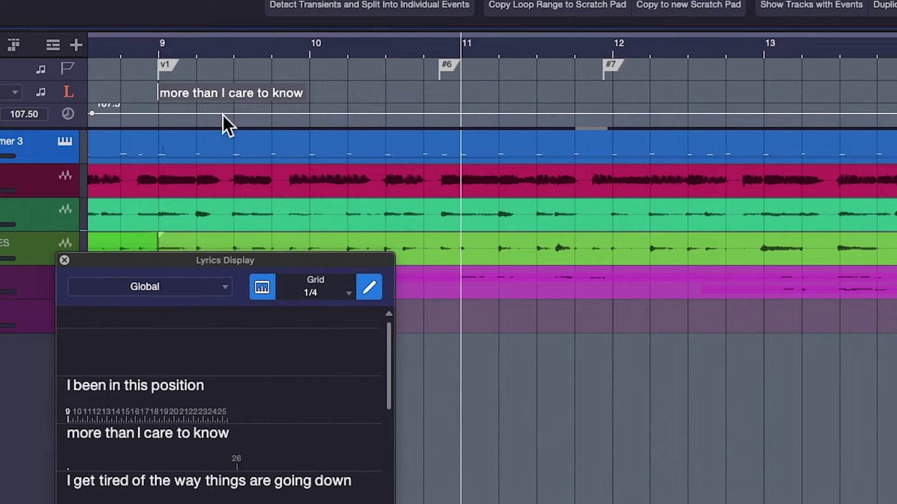
left_click_drag(167, 95, 466, 91)
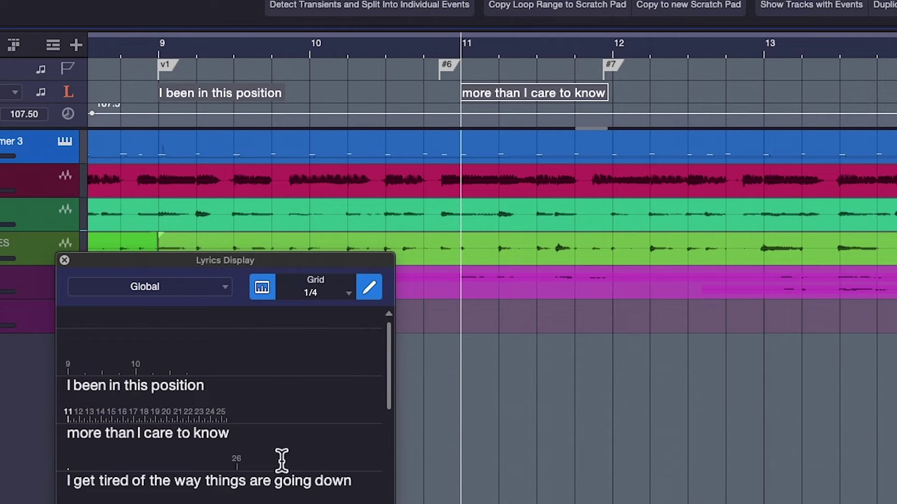
Replay the phrase, then move 'I get tired of the way things are going down' to bar 13.
left_click(541, 47)
key("space")
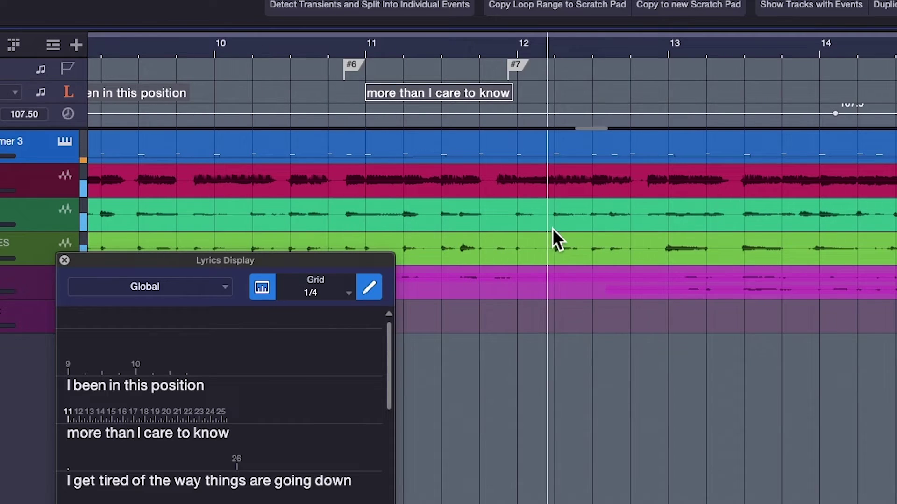
key("space")
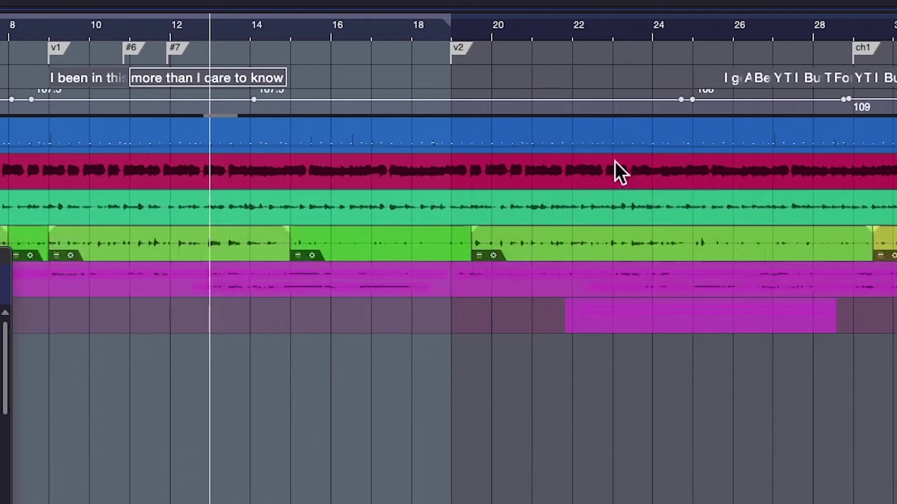
left_click_drag(729, 76, 215, 83)
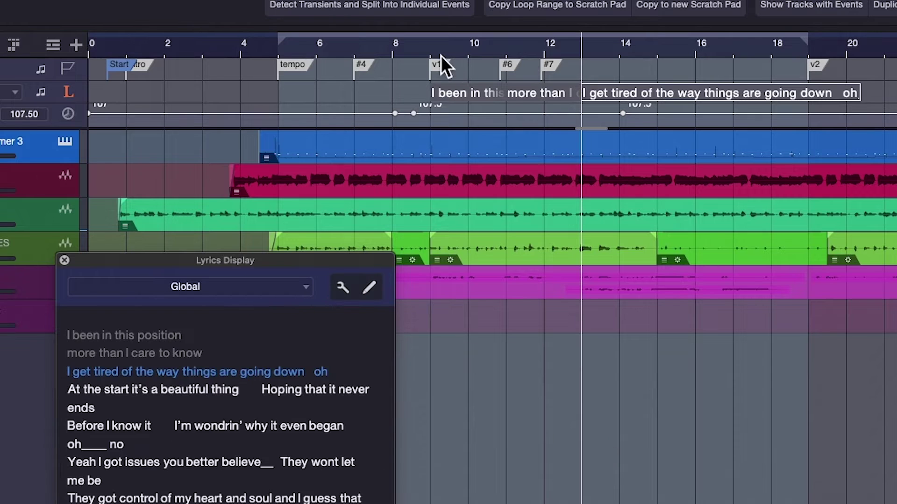
left_click(424, 52)
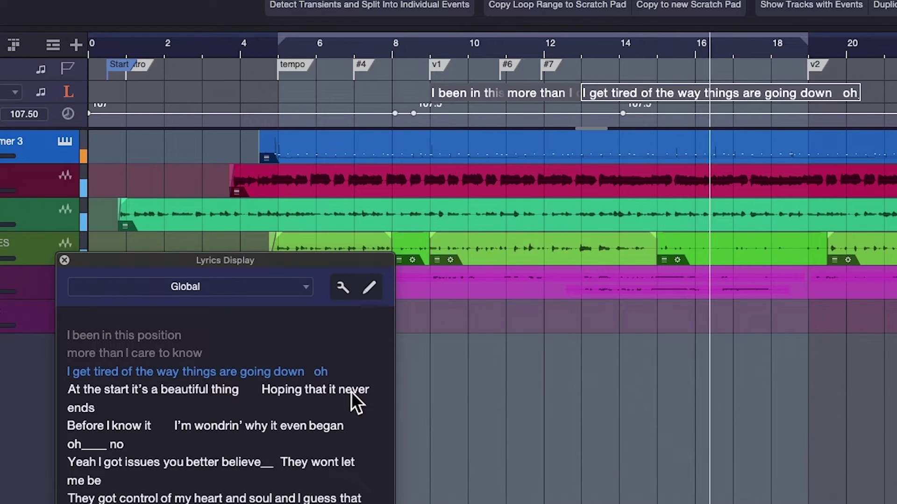
key("space")
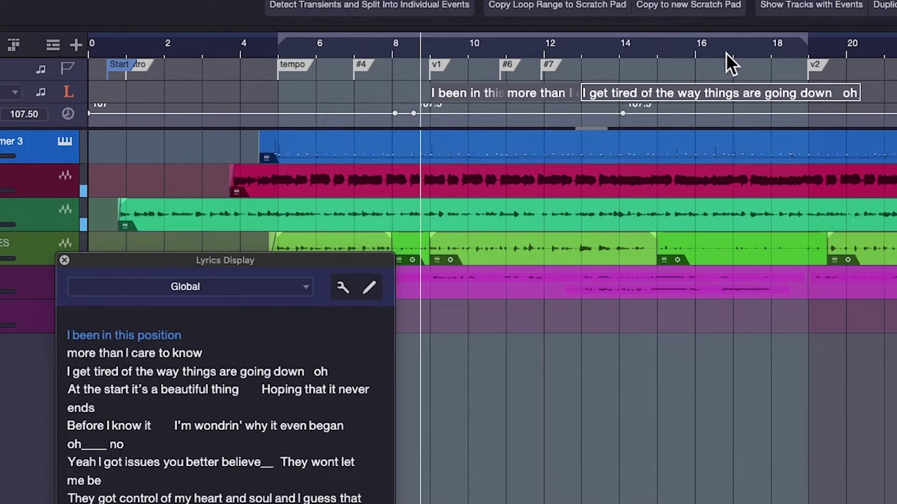
scroll(726, 54, "up", 1)
scroll(728, 71, "up", 4)
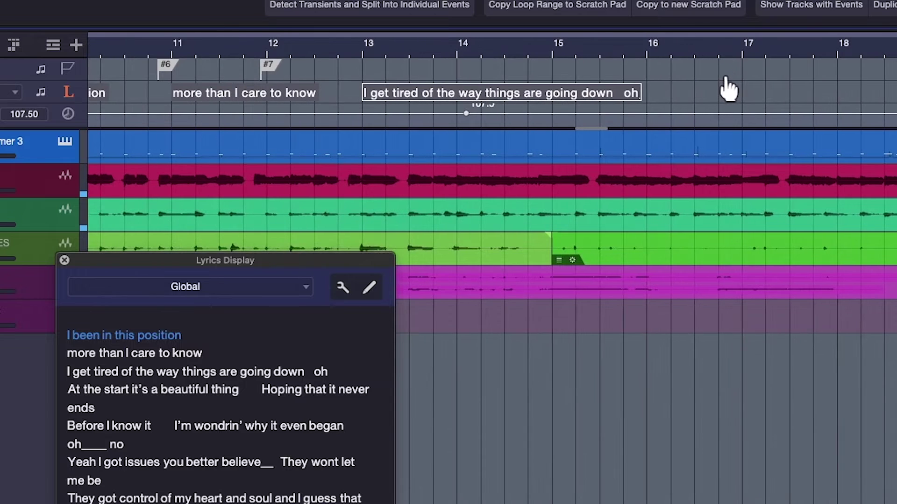
left_click(694, 53)
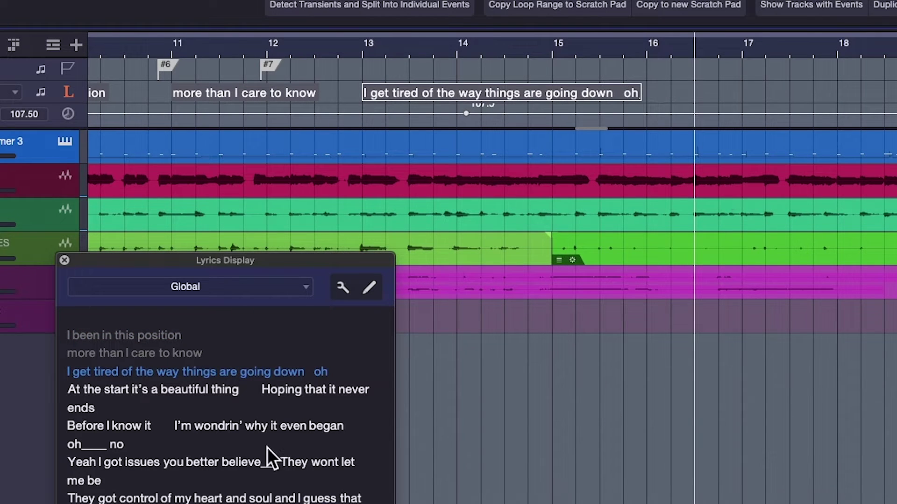
Split 'oh' onto its own lyric, nudge it just past bar 16, and check playback.
left_click(369, 288)
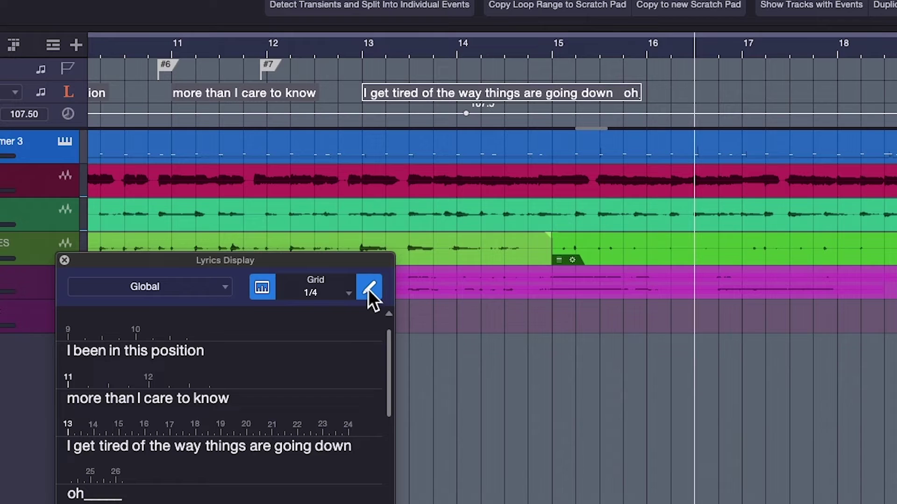
scroll(360, 462, "down", 2)
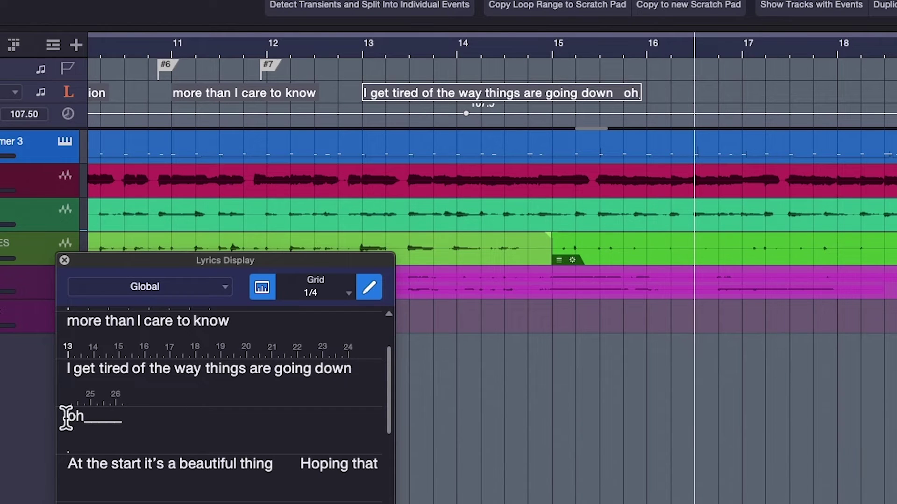
left_click_drag(72, 417, 175, 439)
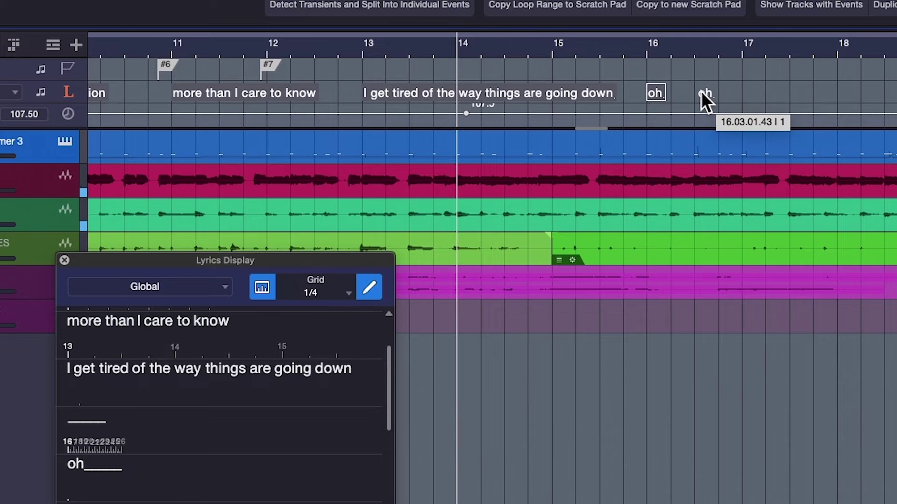
left_click_drag(655, 93, 702, 92)
key("space")
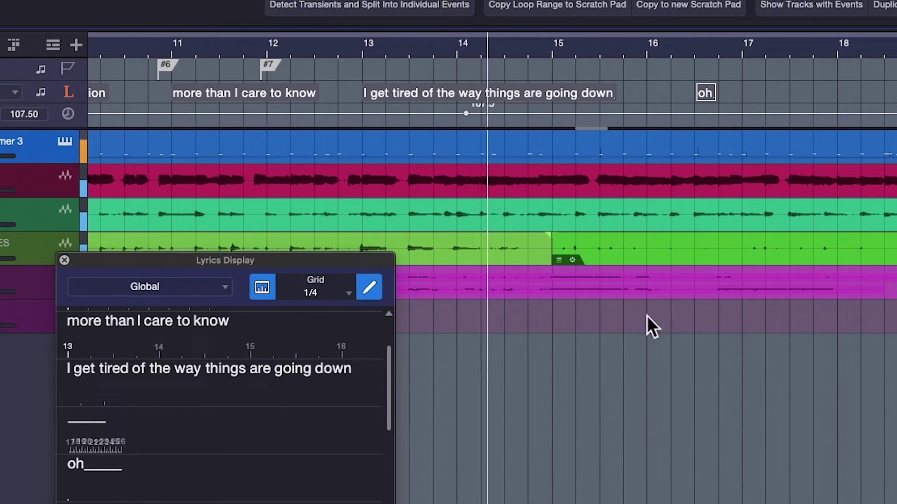
left_click(369, 288)
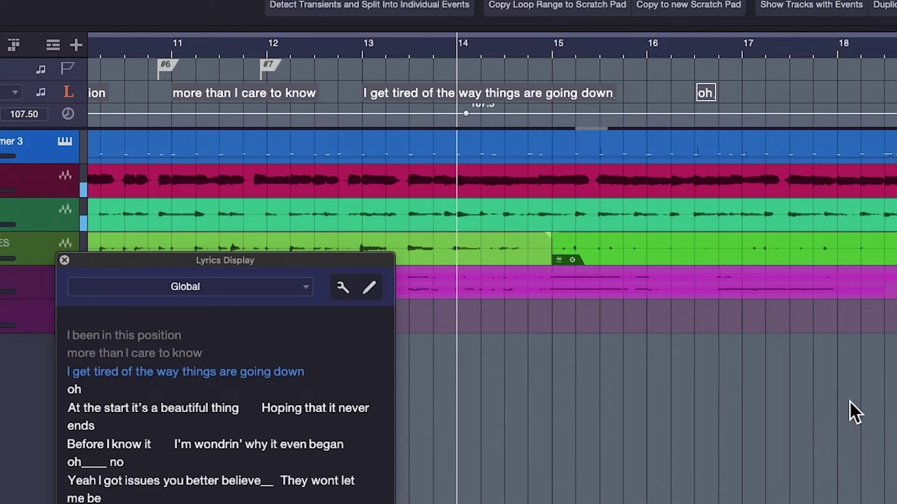
key("w")
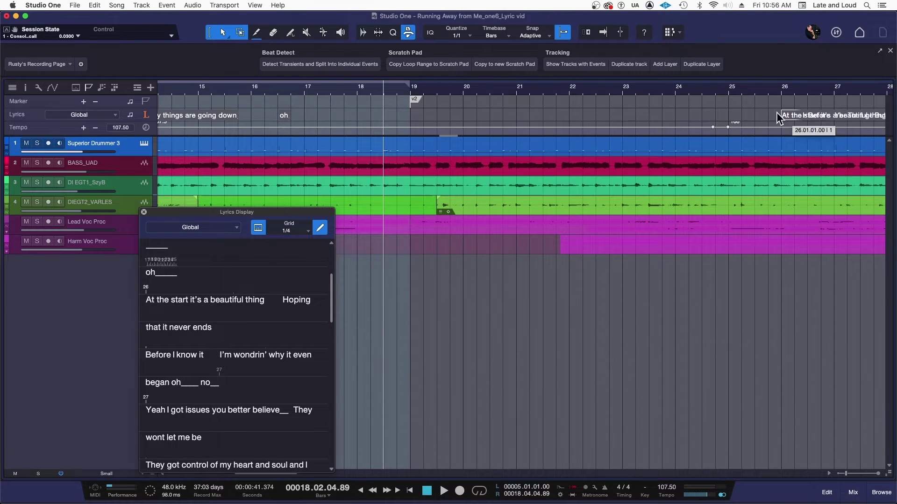
Move 'At the start…', 'Hoping that it never ends' and 'Before I know it…' to bars 19, 21 and 23.
left_click_drag(778, 118, 414, 121)
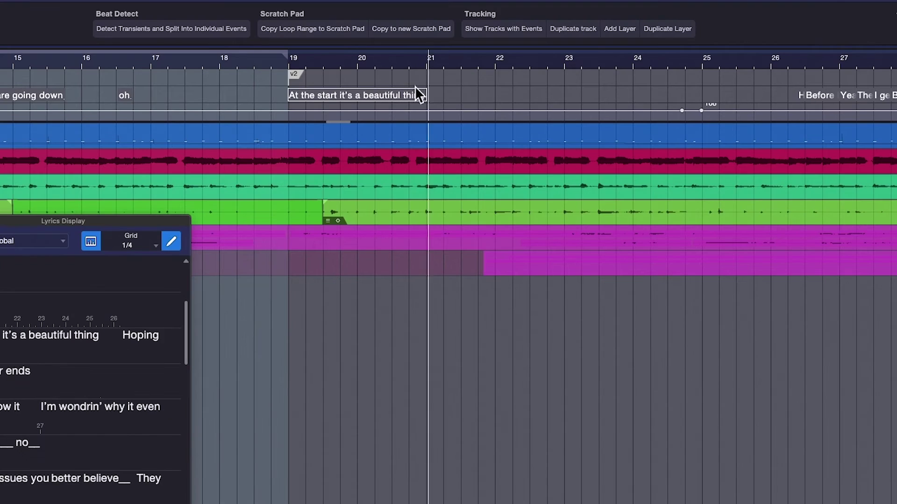
key("space")
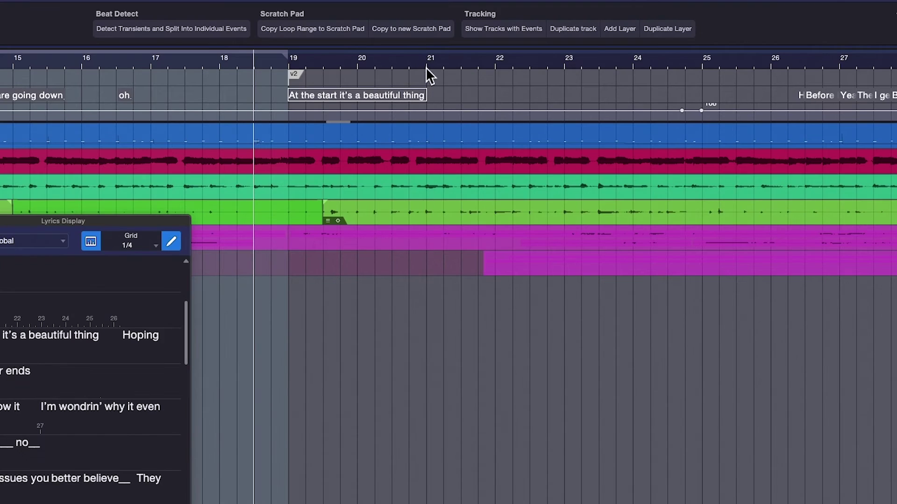
left_click(426, 68)
left_click_drag(800, 95, 441, 96)
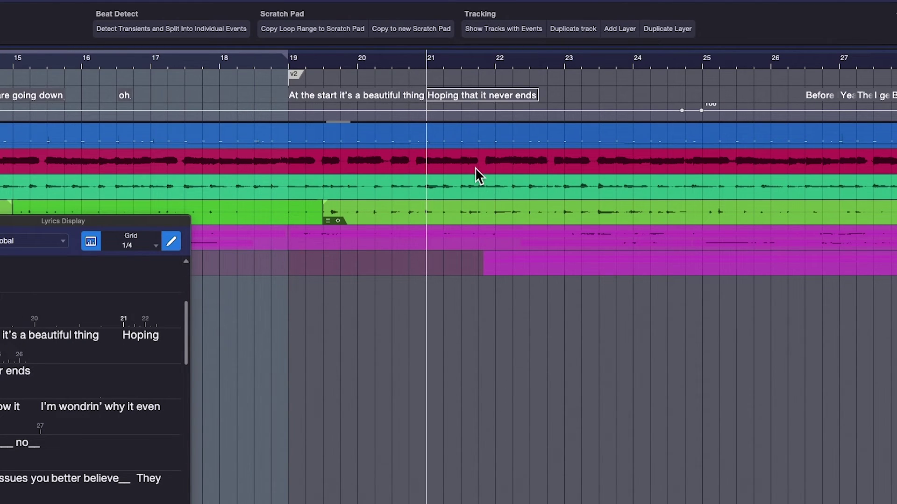
key("space")
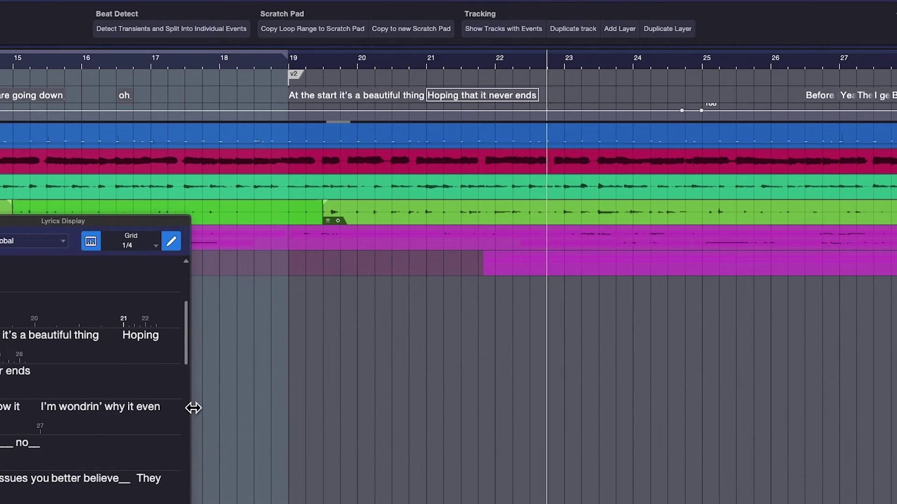
key("space")
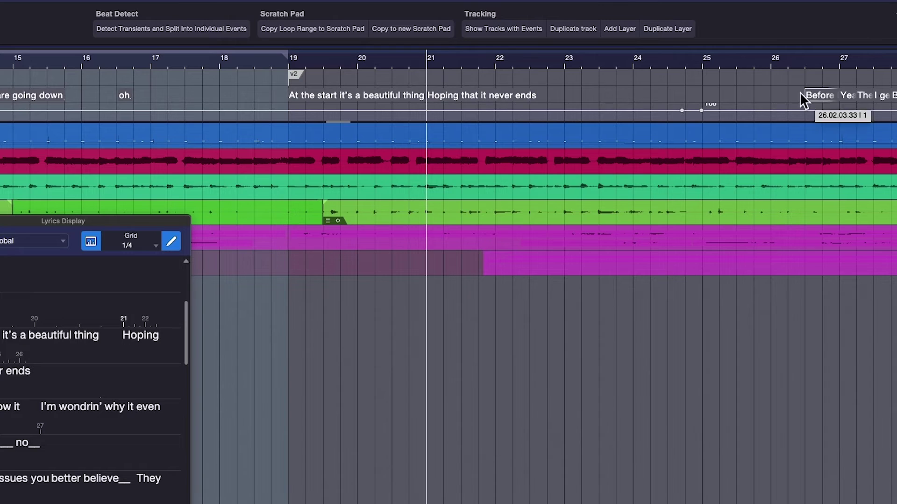
left_click_drag(814, 103, 567, 95)
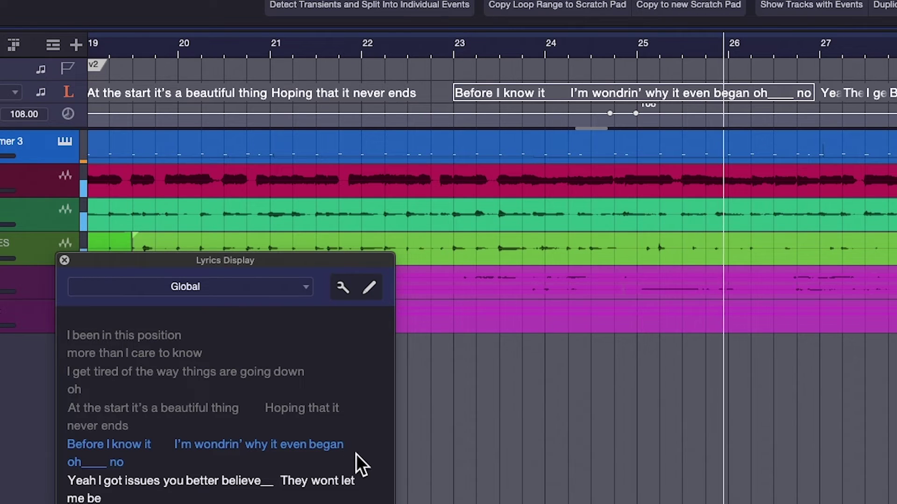
Split the 'oh no' ad-lib off after 'began' and play back the new phrasing.
left_click(371, 288)
scroll(143, 483, "down", 3)
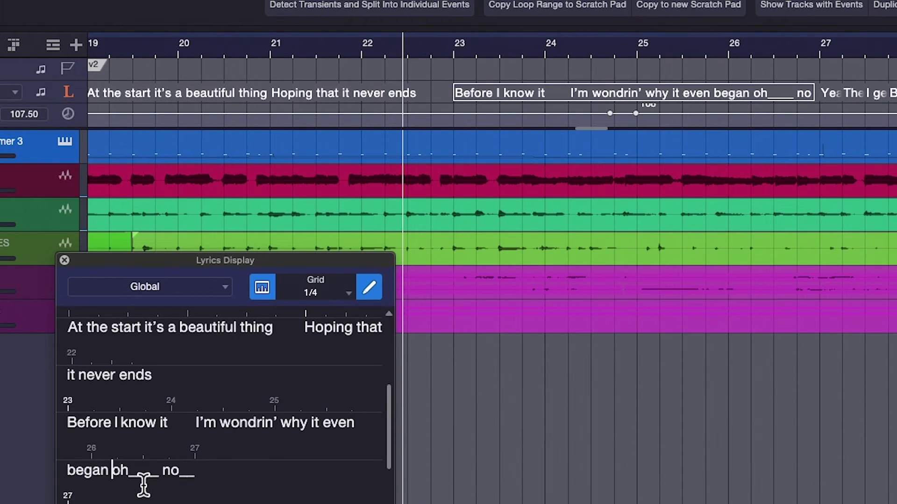
left_click(143, 482)
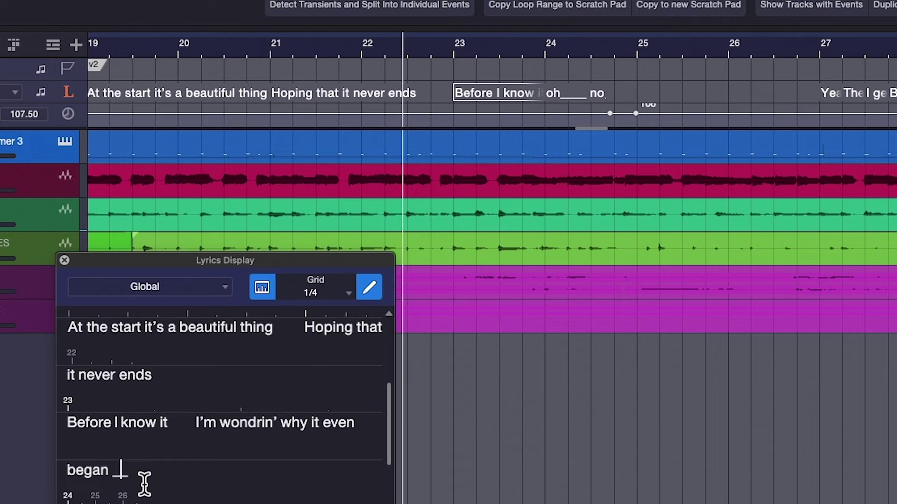
key("space")
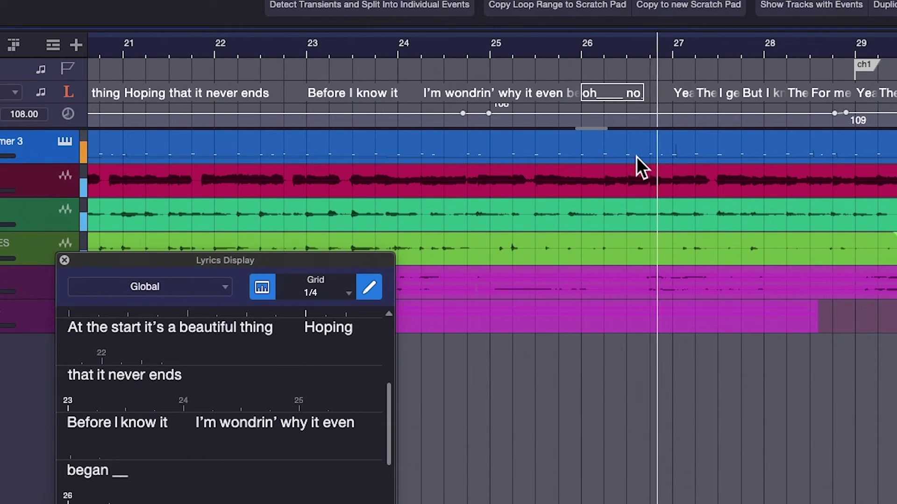
key("space")
Shift the 'oh no' phrase later, near bar 26.5, and check it from bar 25.
left_click(675, 93)
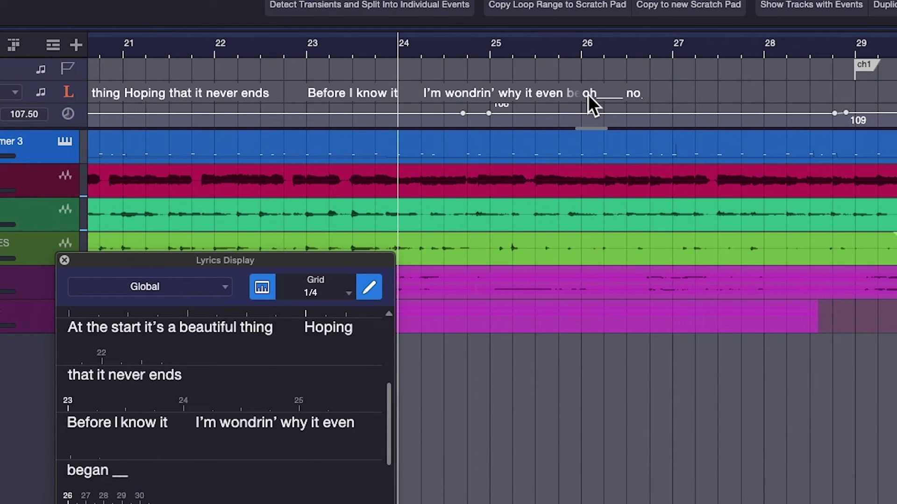
mouse_move(588, 95)
left_mouse_down()
mouse_move(655, 90)
mouse_move(660, 98)
left_mouse_up()
left_click(534, 44)
key("space")
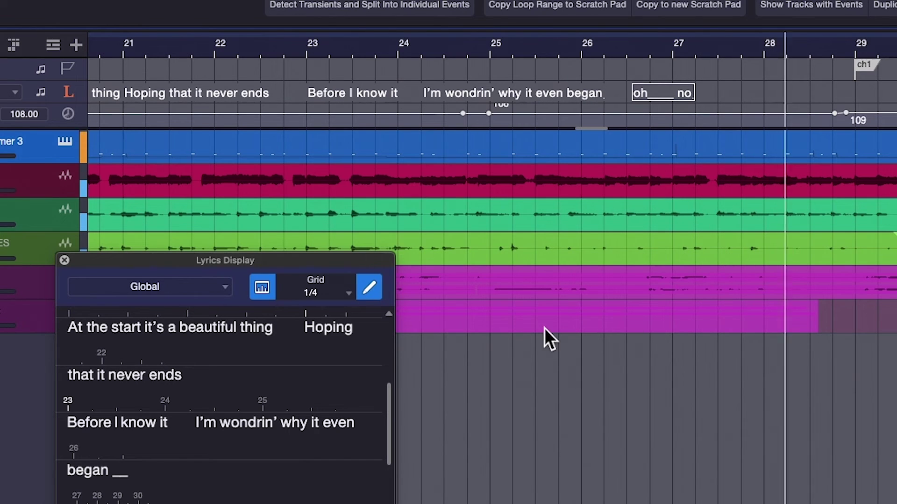
key("space")
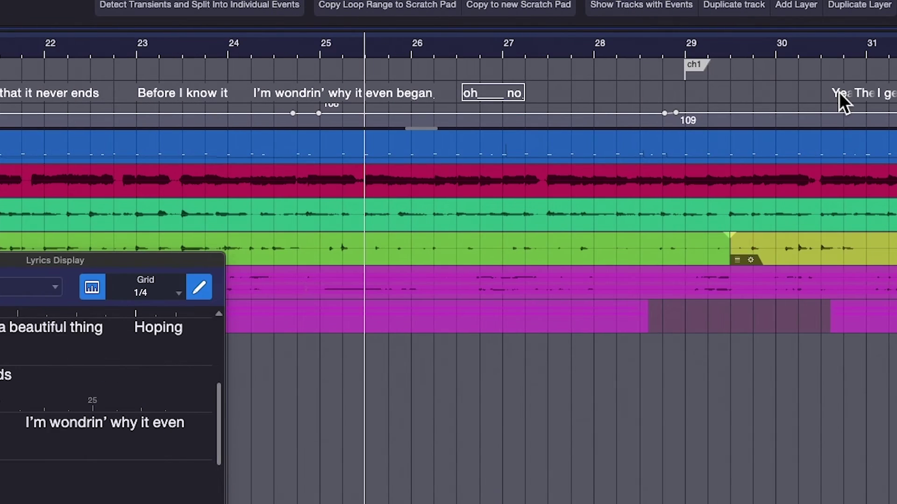
Move 'Yeah I got issues' to start at bar 29 and leave edit mode.
left_click_drag(839, 92, 693, 93)
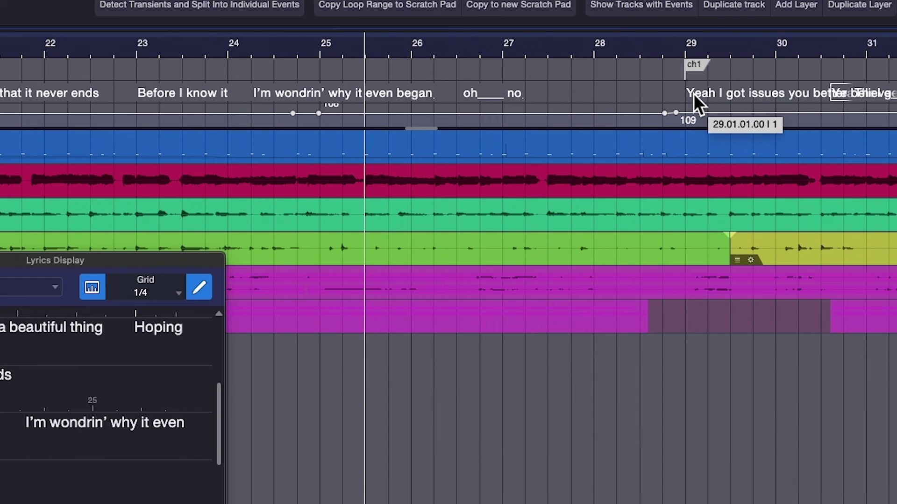
left_click(677, 42)
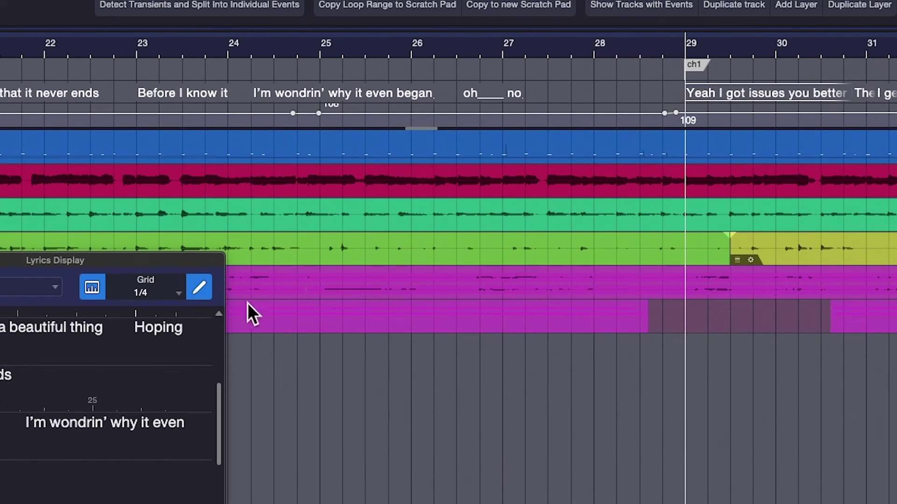
left_click(200, 290)
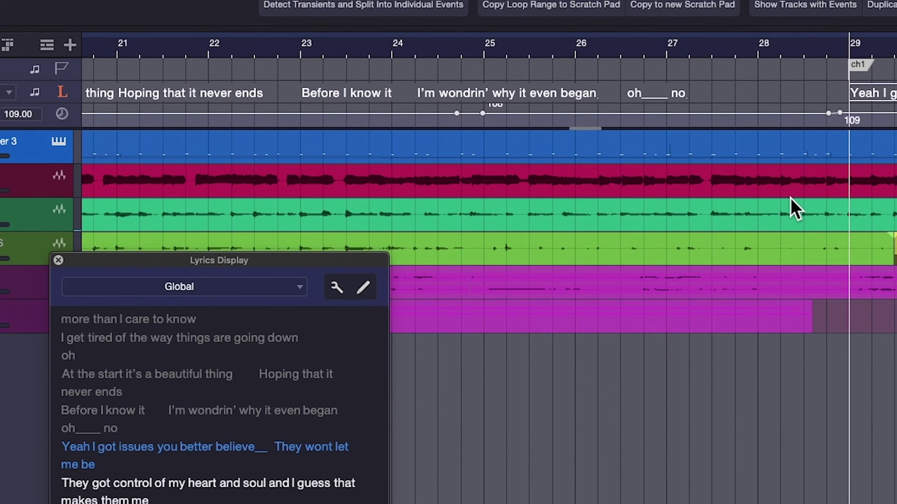